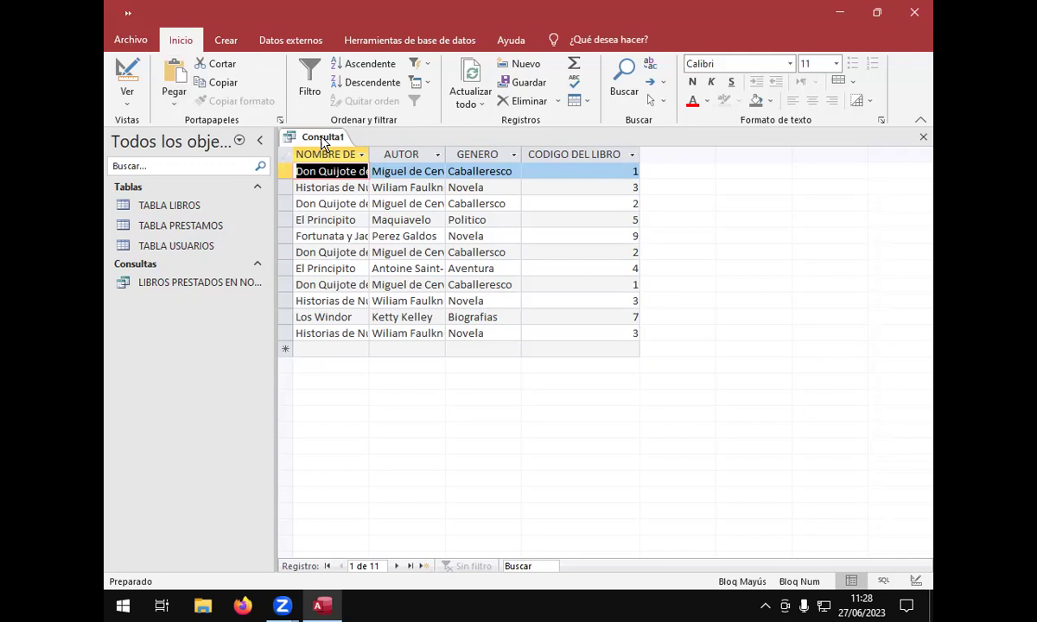
- Return the query to Design view and add the Totals row to its design grid
click(123, 69)
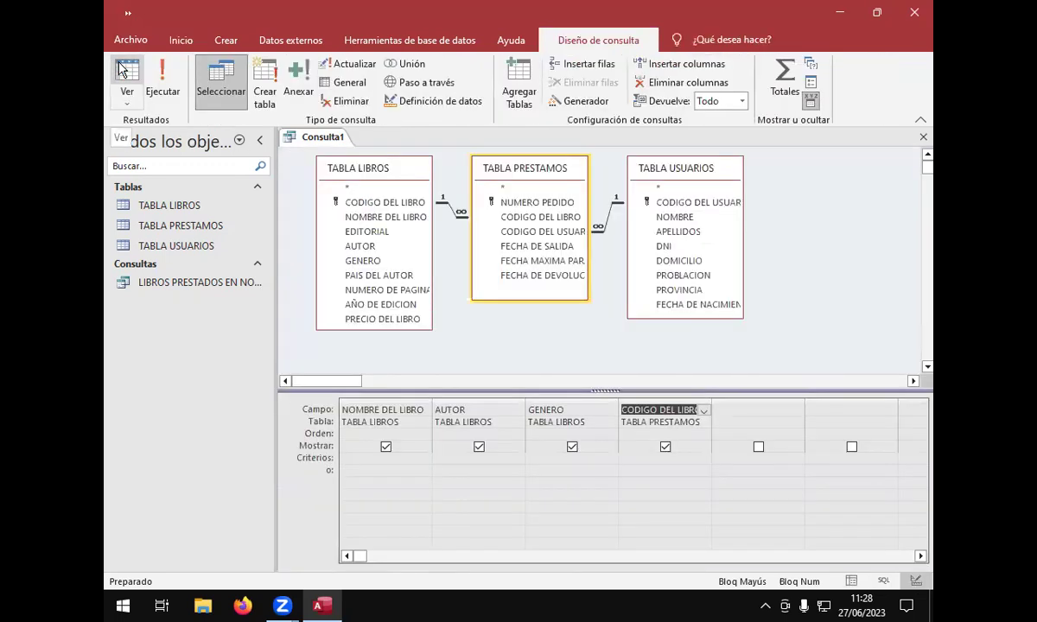
click(402, 457)
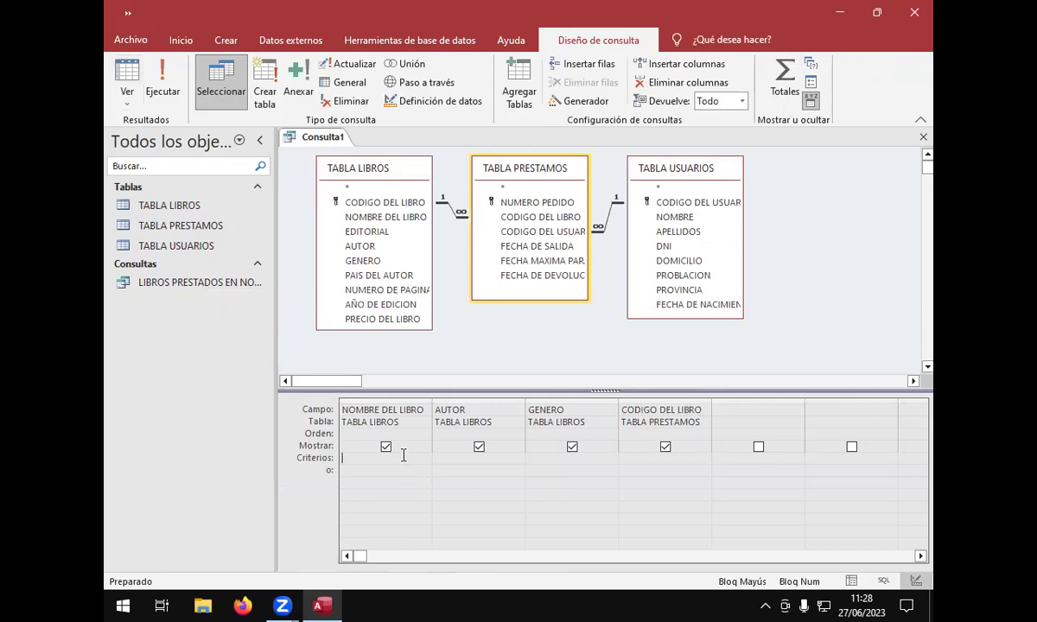
click(748, 412)
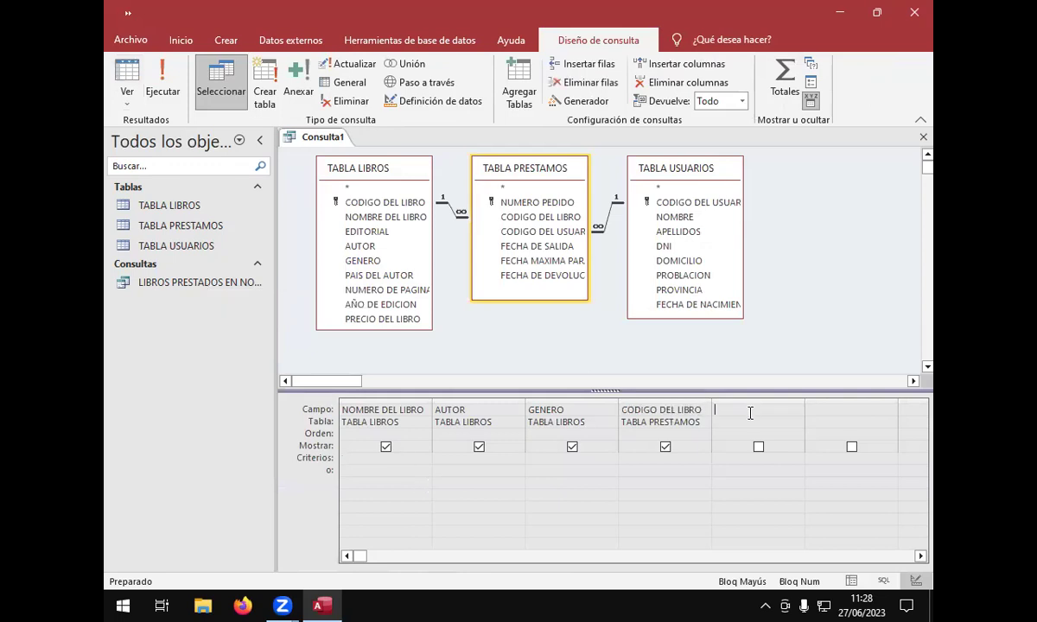
click(732, 366)
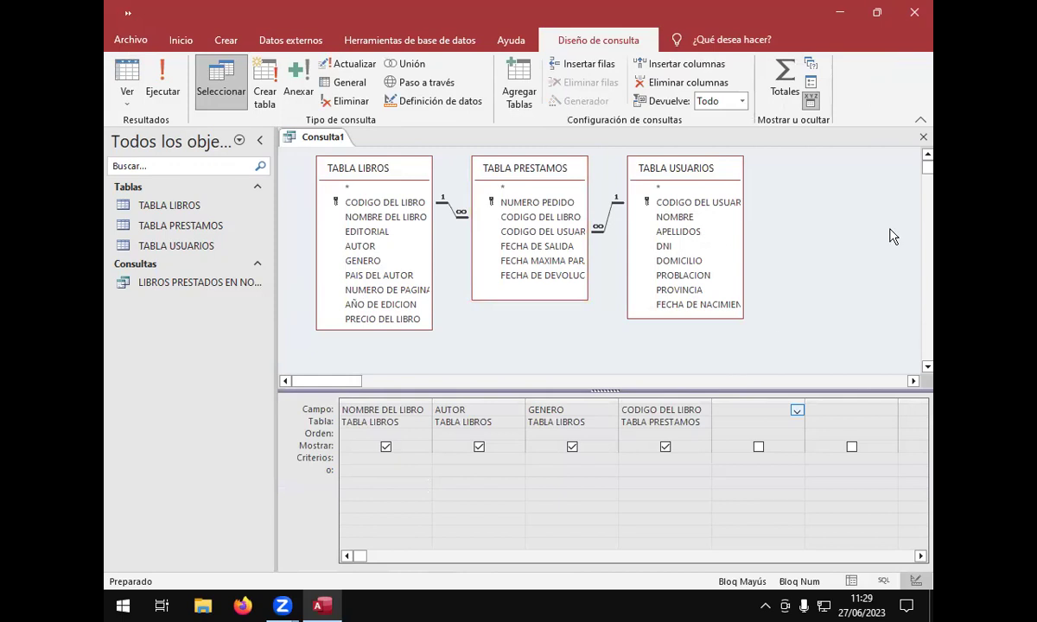
click(783, 91)
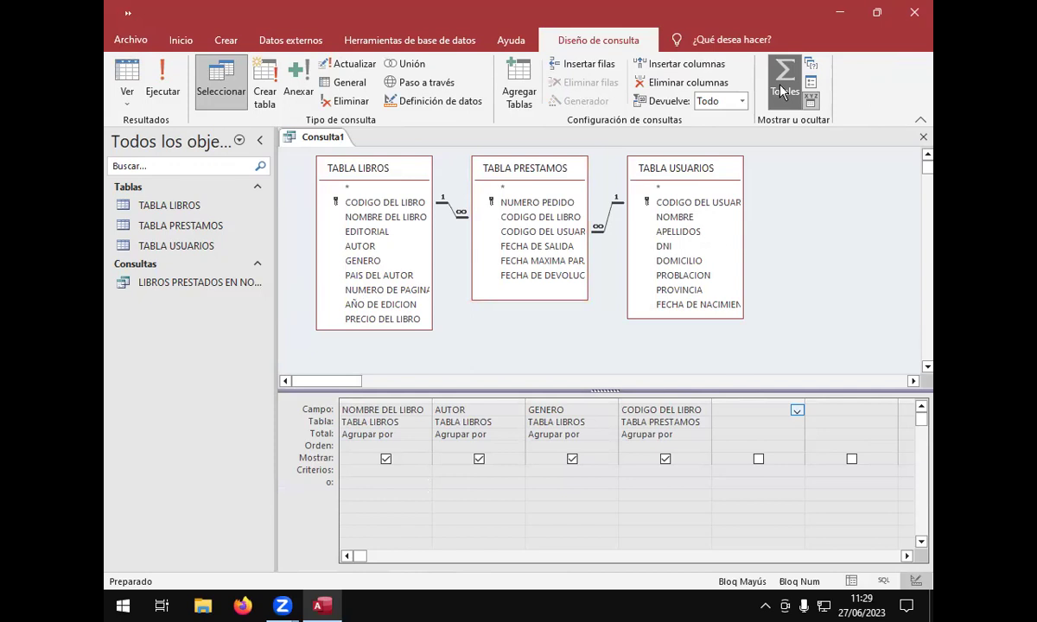
- Set the total function of the CODIGO DEL LIBRO column to Cuenta and run the query
click(674, 435)
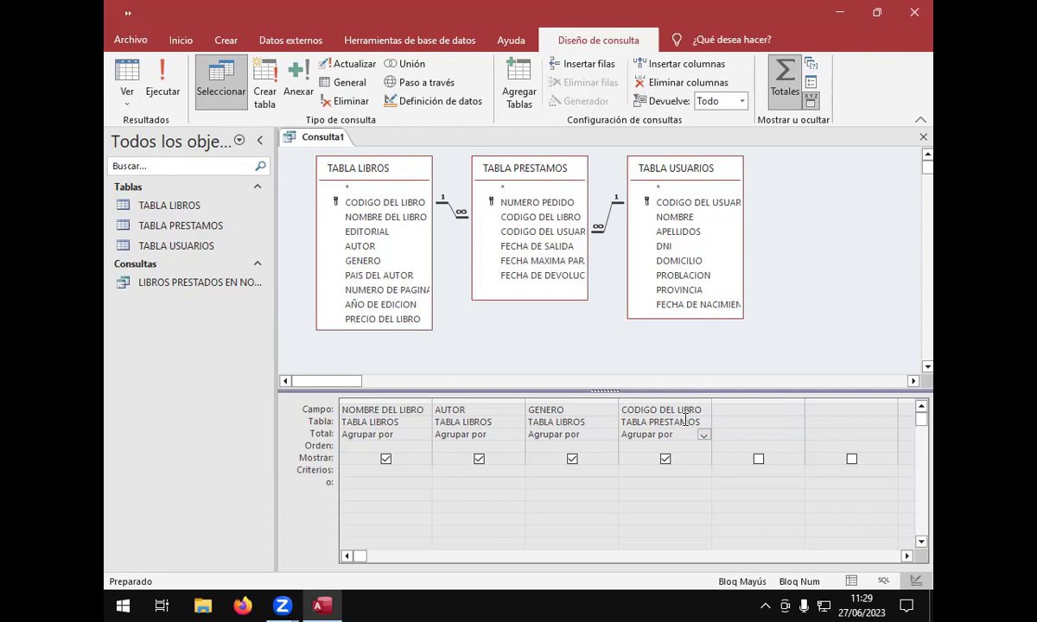
click(705, 436)
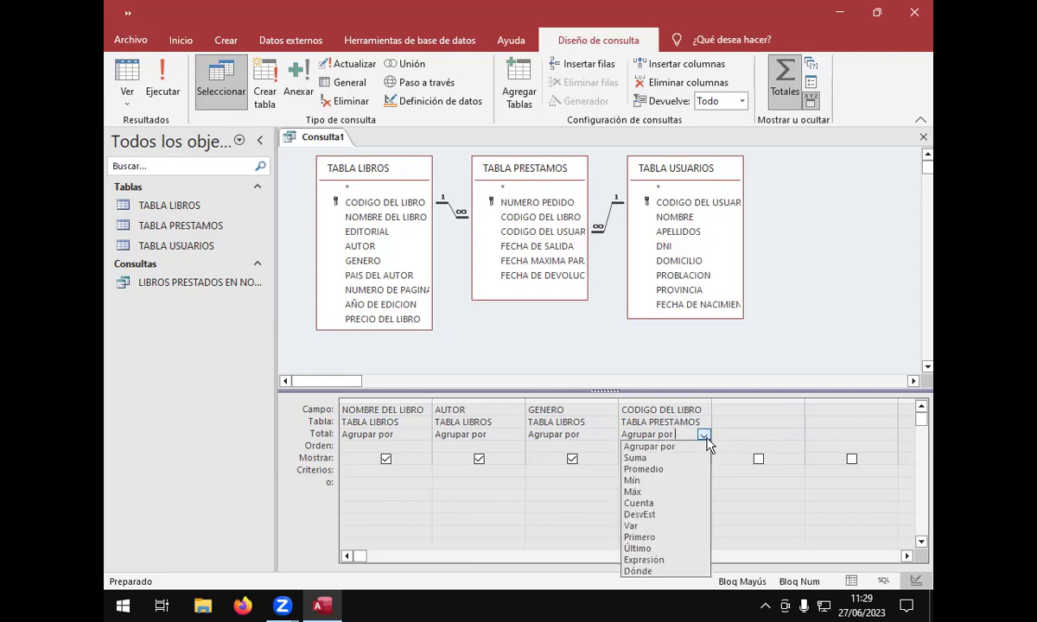
click(660, 506)
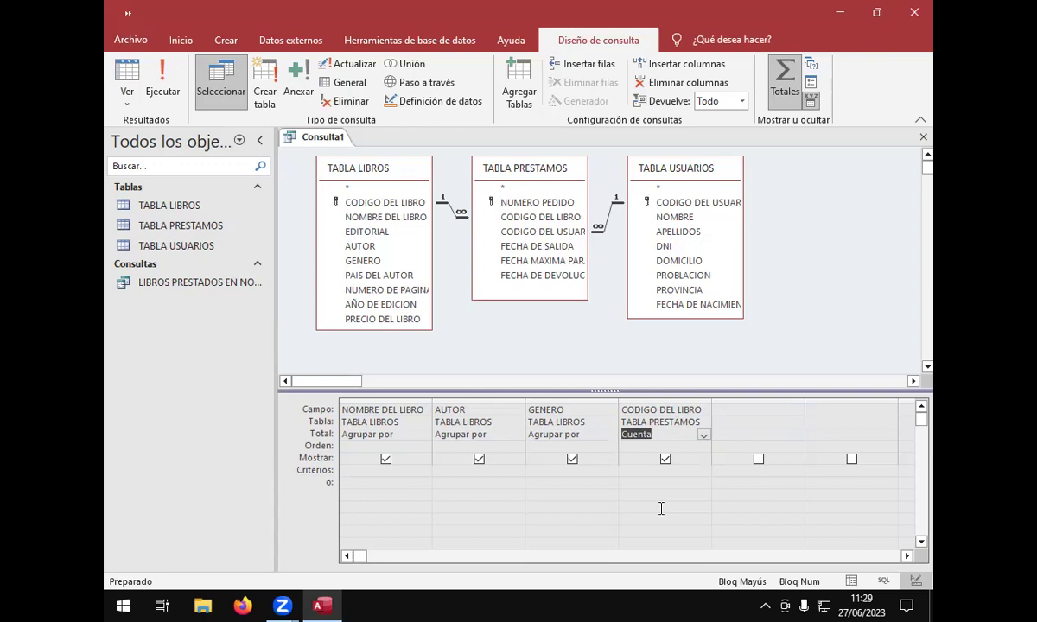
click(159, 94)
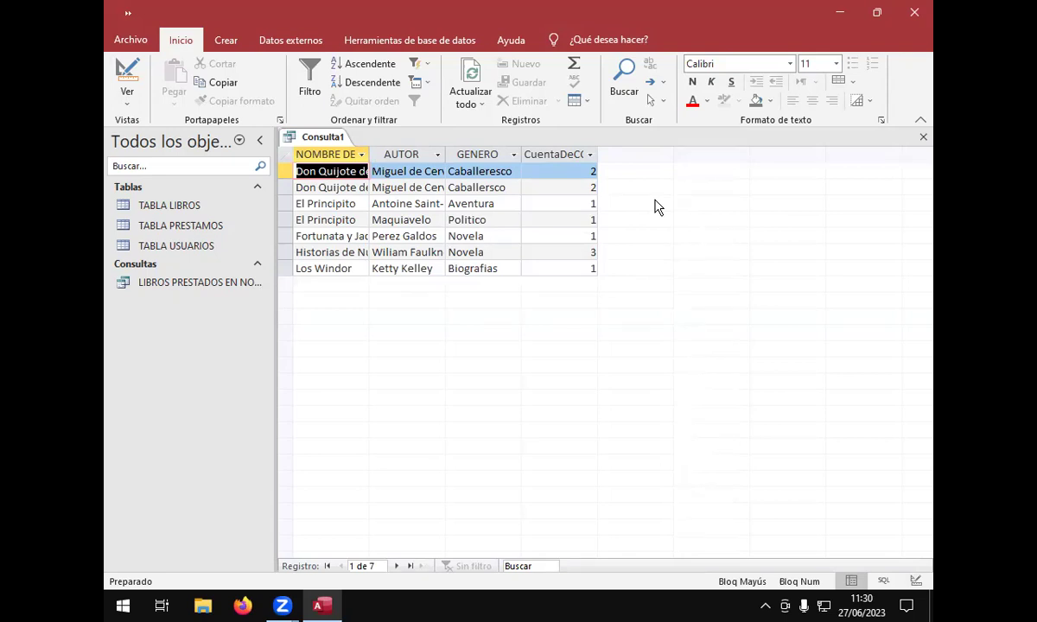
- Close the query with its design changes saved, entering the query name LAS VESES QUE SE HAN PRESTADO
key(ctrl+w)
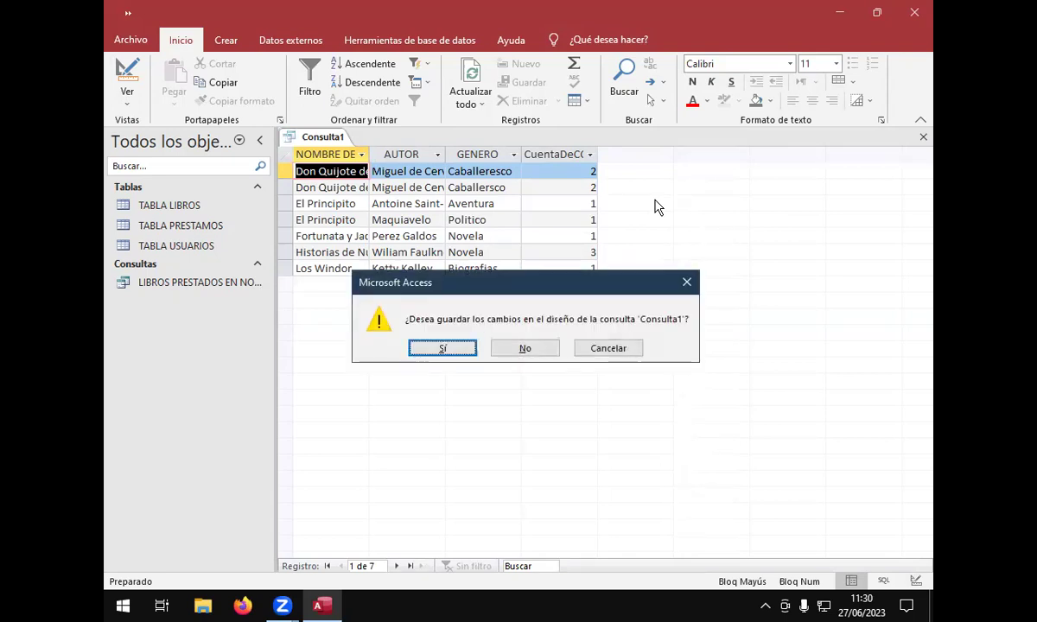
click(442, 349)
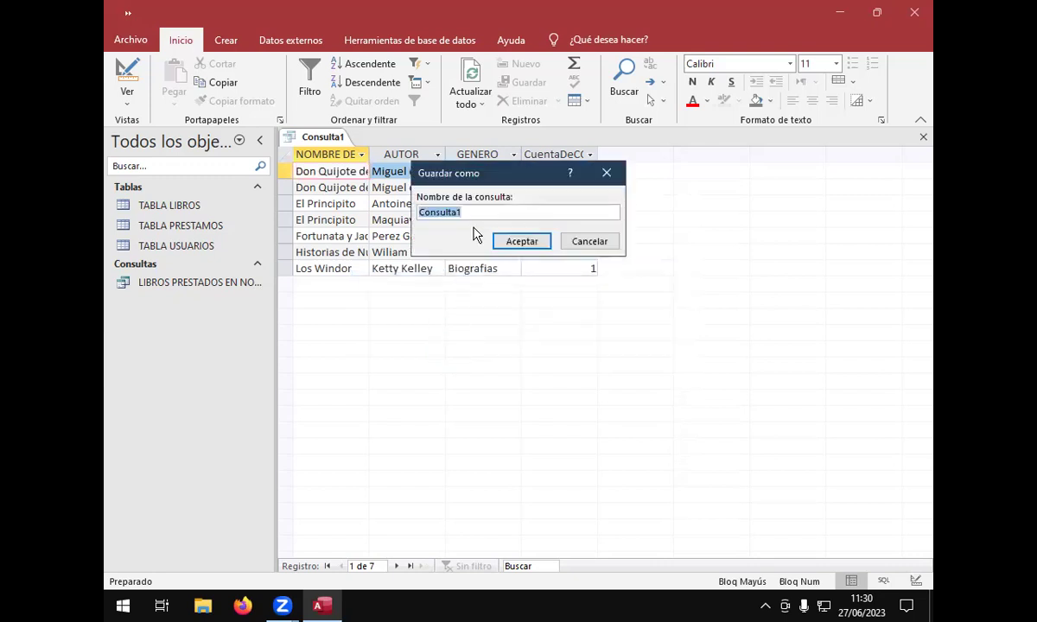
click(466, 213)
key(BackSpace)
key(BackSpace)
key(BackSpace)
key(BackSpace)
key(BackSpace)
key(BackSpace)
key(BackSpace)
key(BackSpace)
key(BackSpace)
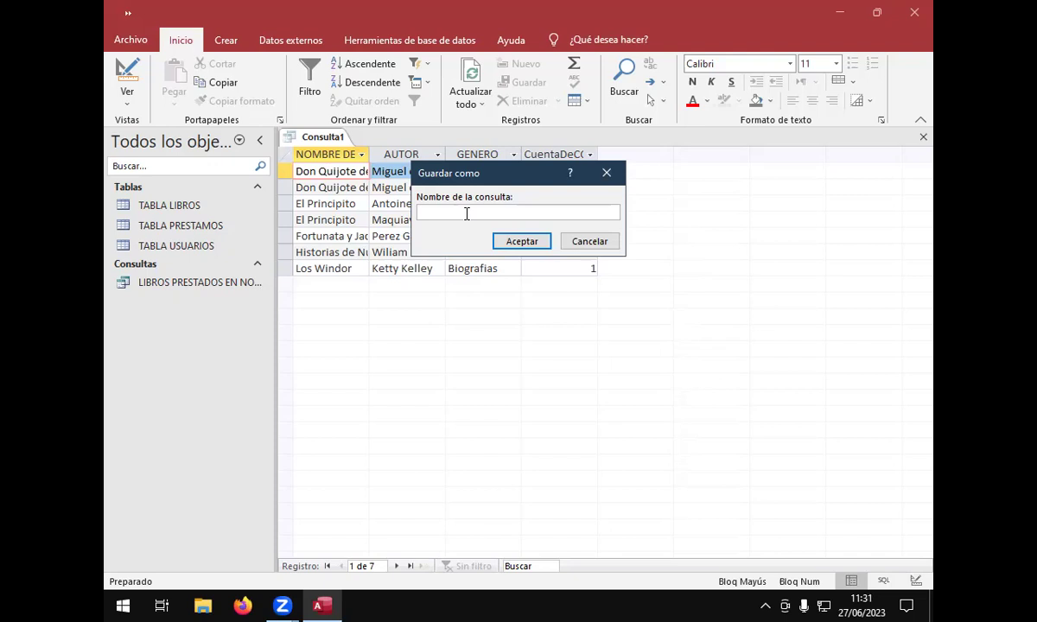
text(LAS VESES QUE SE G)
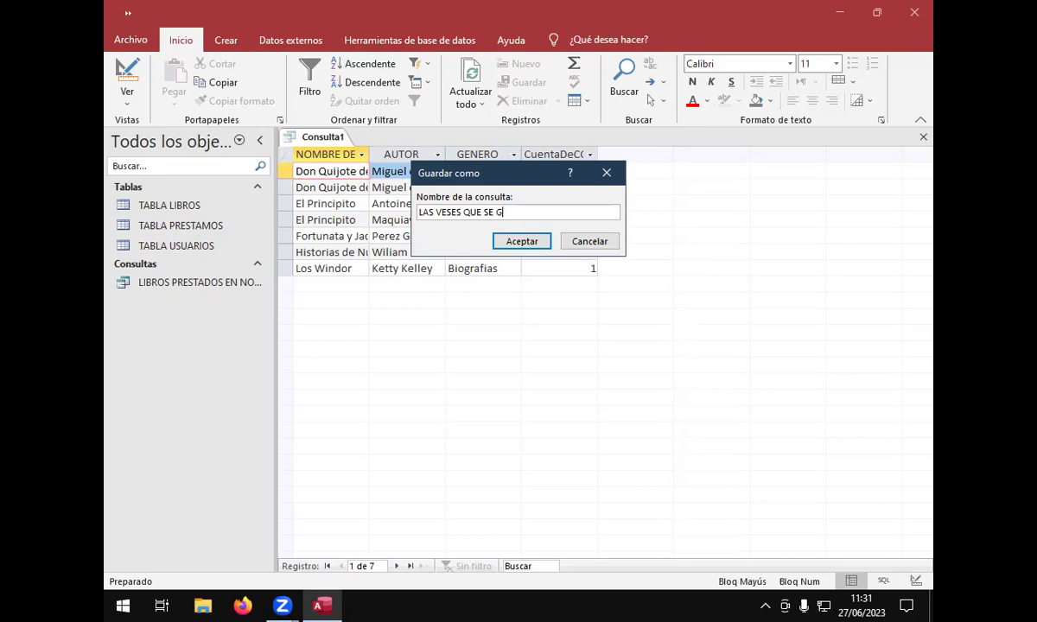
key(BackSpace)
text(HAN PRESTADO)
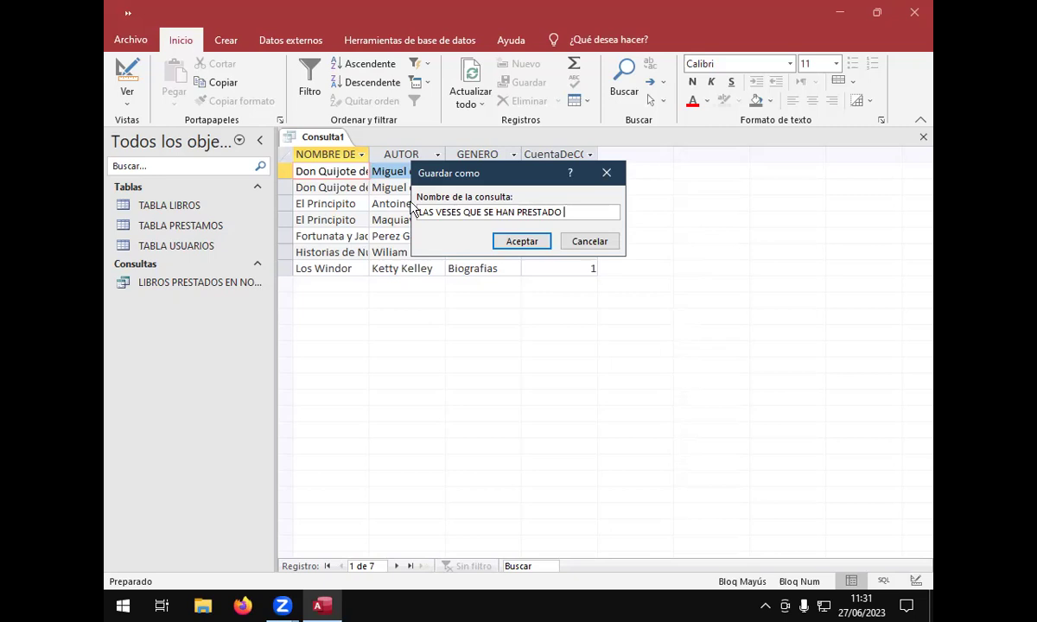
- Change the query name to LAS VESES QUE SE PRESTO LIBRO and save the query
click(521, 214)
key(BackSpace)
key(BackSpace)
key(BackSpace)
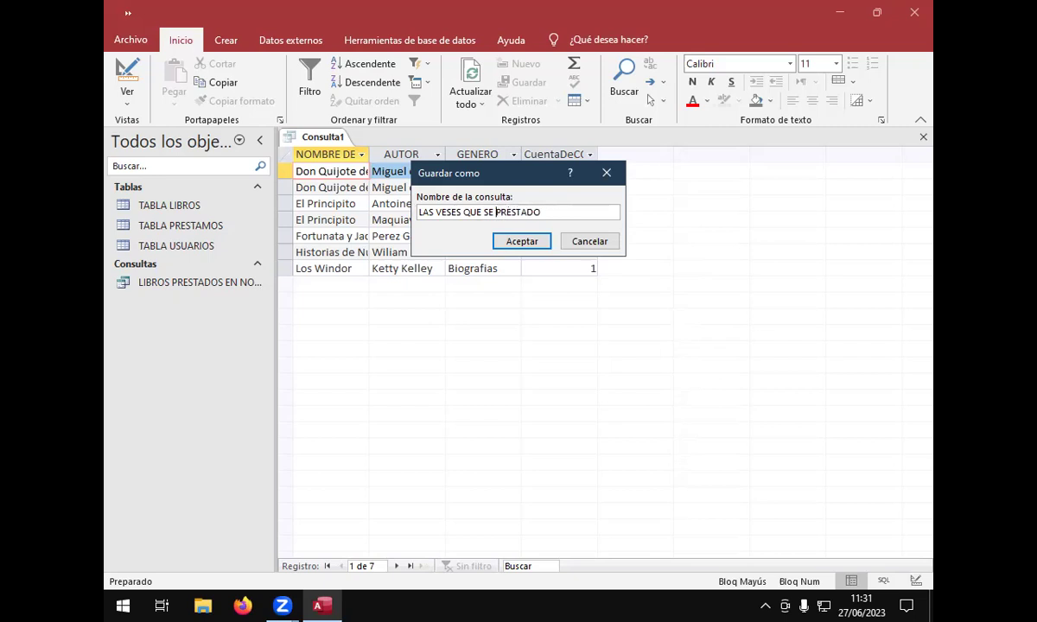
key(BackSpace)
click(550, 211)
key(BackSpace)
key(BackSpace)
key(BackSpace)
key(BackSpace)
text(TO LIBRO)
click(521, 242)
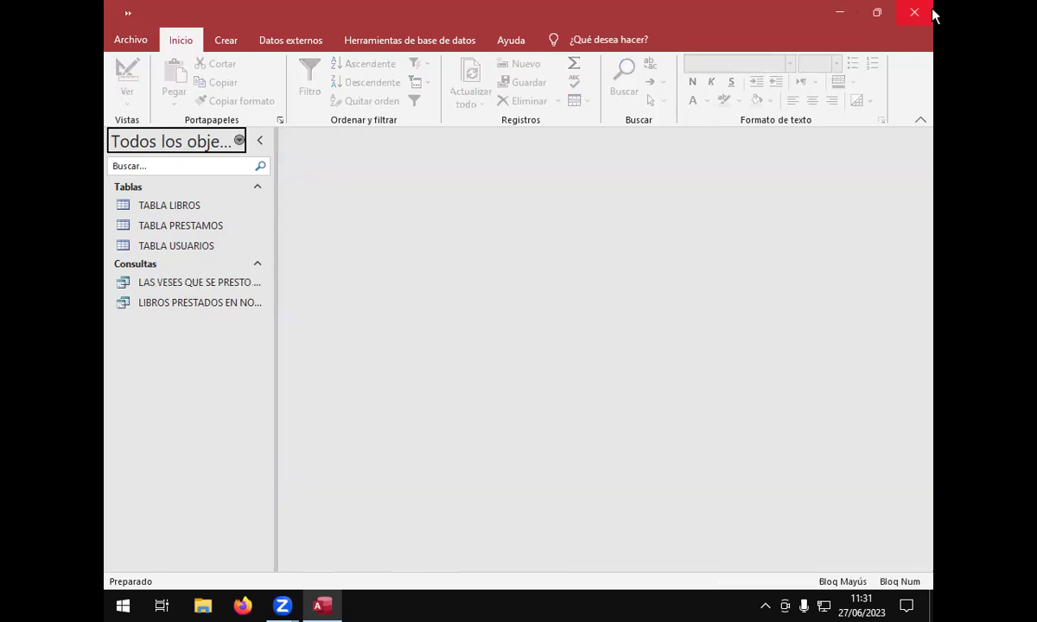
- Close the library database and exit the program
click(207, 38)
click(182, 45)
click(914, 13)
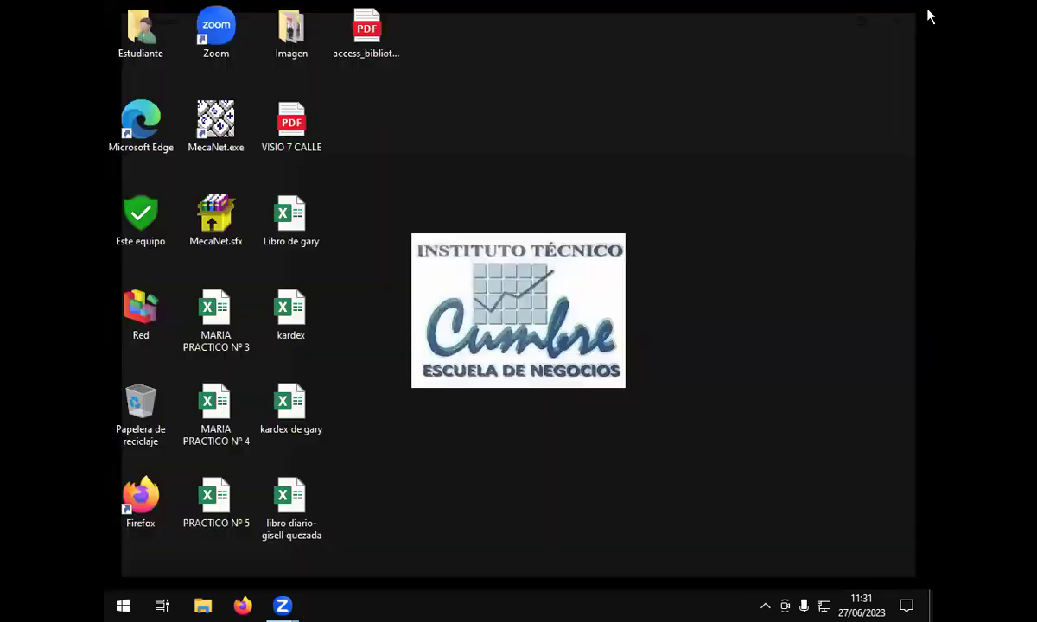